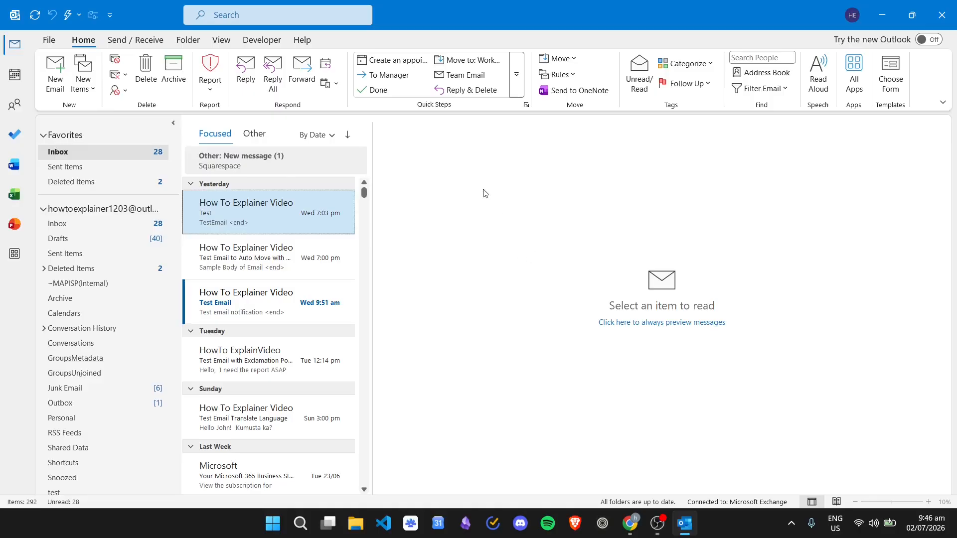
Start a new email and add a suggested contact as the To recipient
left_click(54, 75)
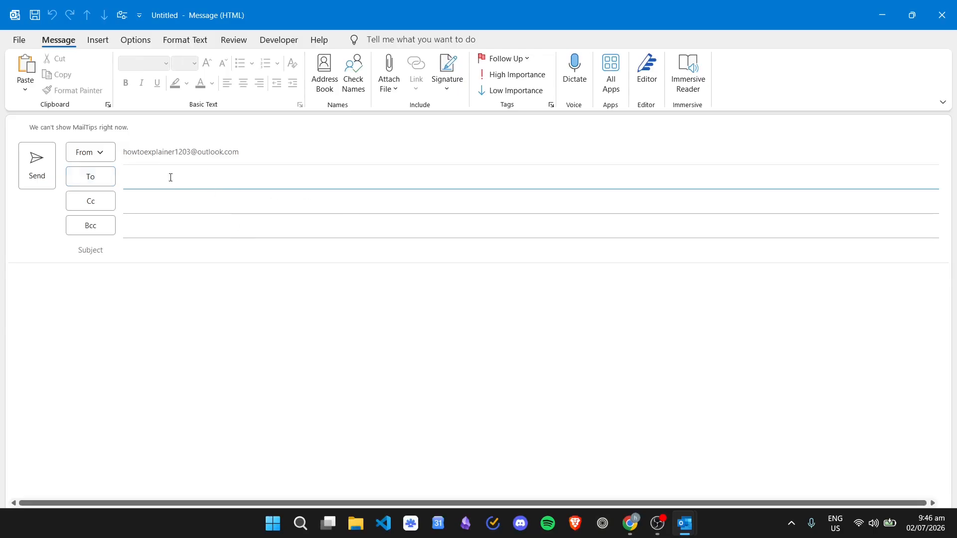
left_click(141, 177)
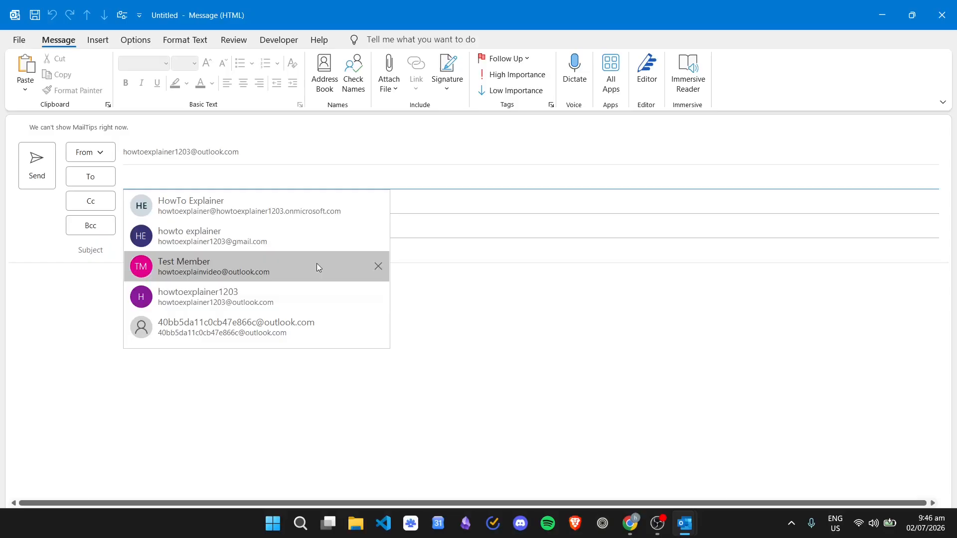
left_click(304, 266)
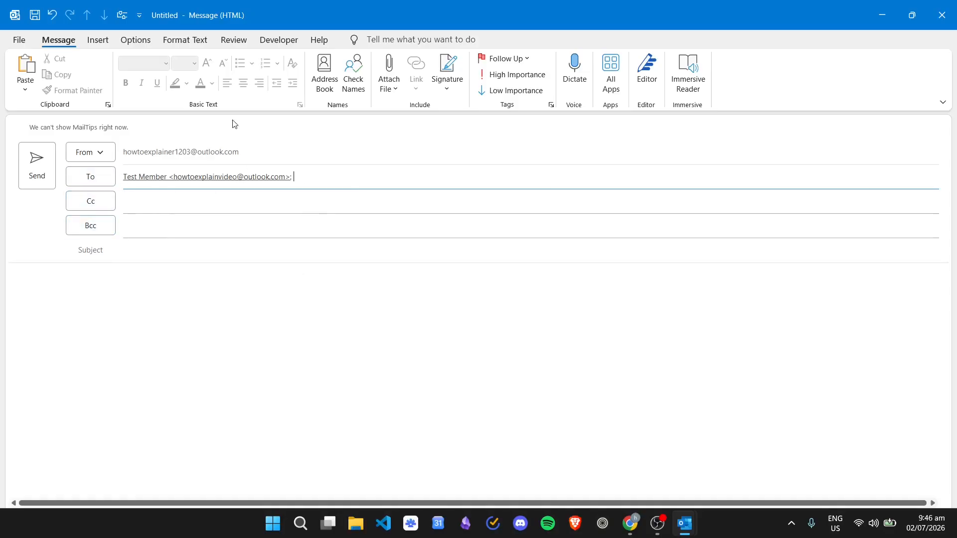
Pick a contact from the address book and add it as the Cc recipient
left_click(90, 202)
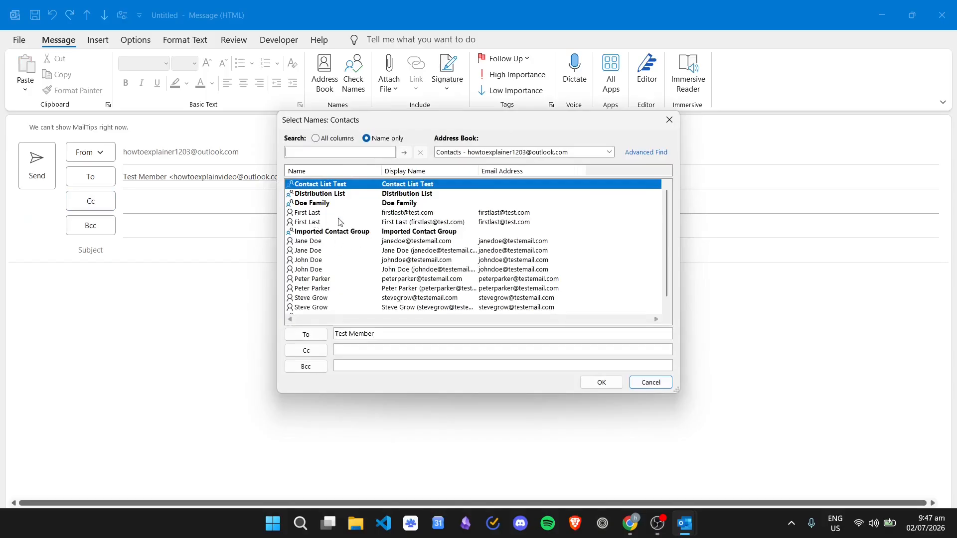
left_click(317, 222)
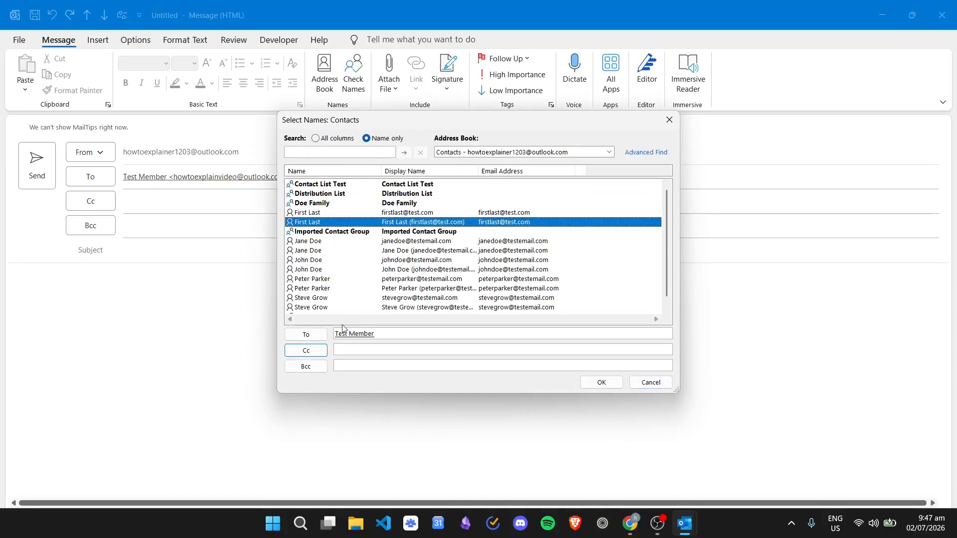
left_click(306, 351)
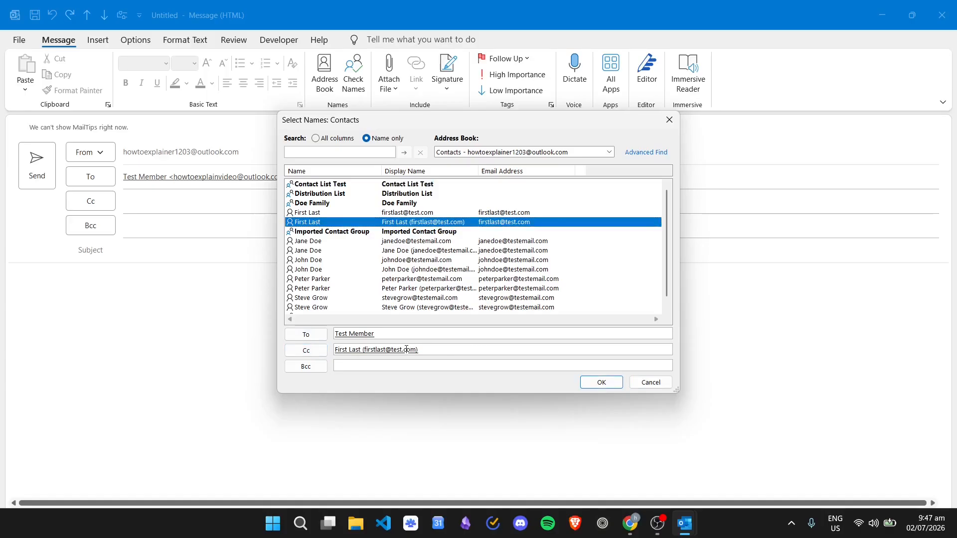
left_click(600, 384)
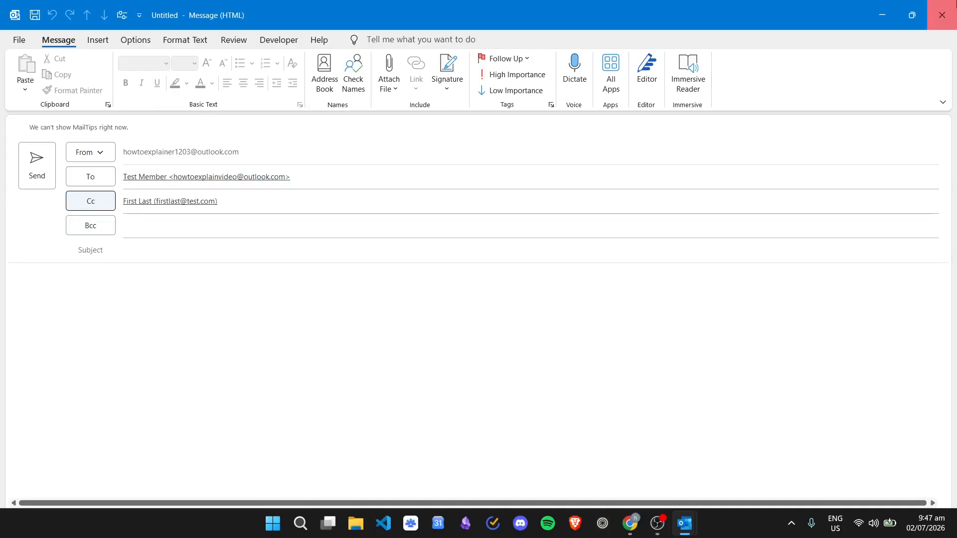
Close the draft message without saving it
left_click(942, 14)
left_click(510, 286)
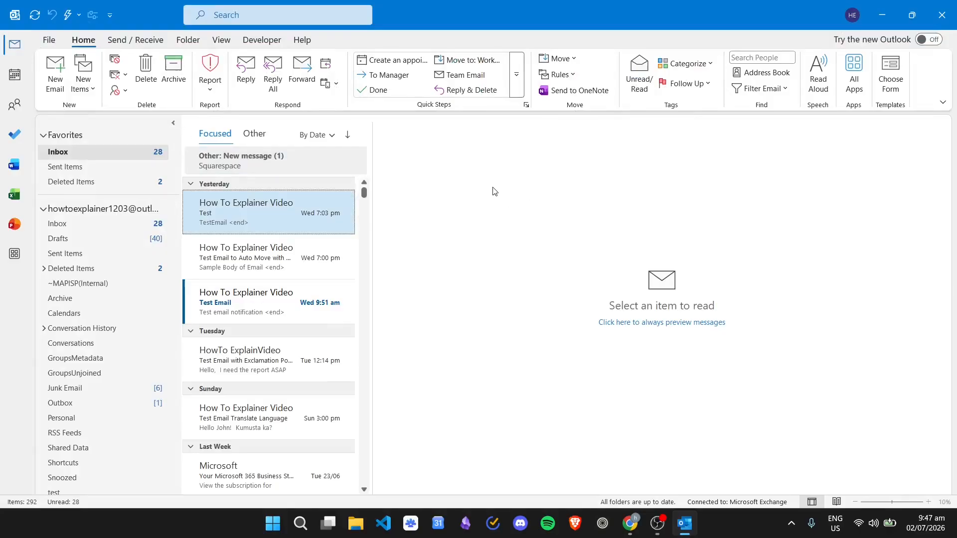
Open the Outlook options and review the Mail send-message settings, then leave without changes
left_click(49, 40)
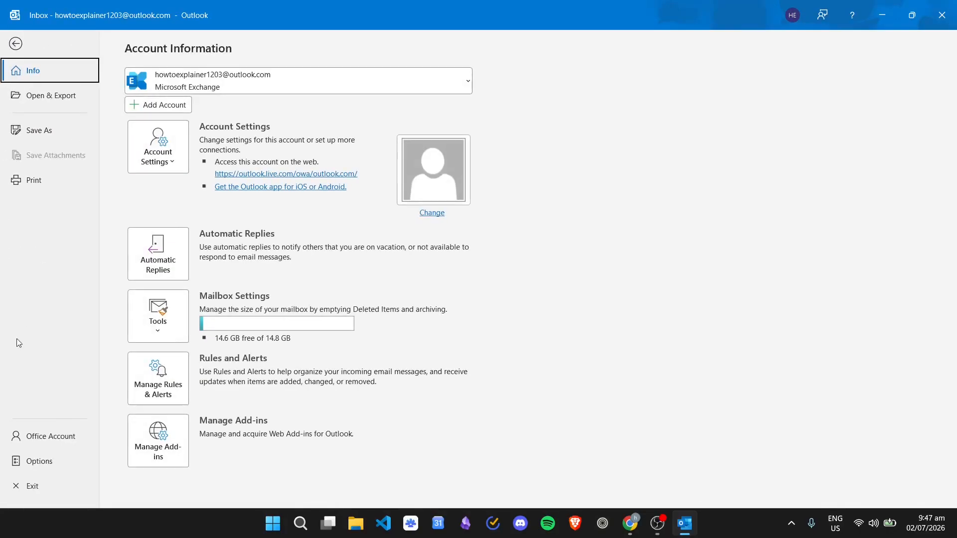
left_click(56, 460)
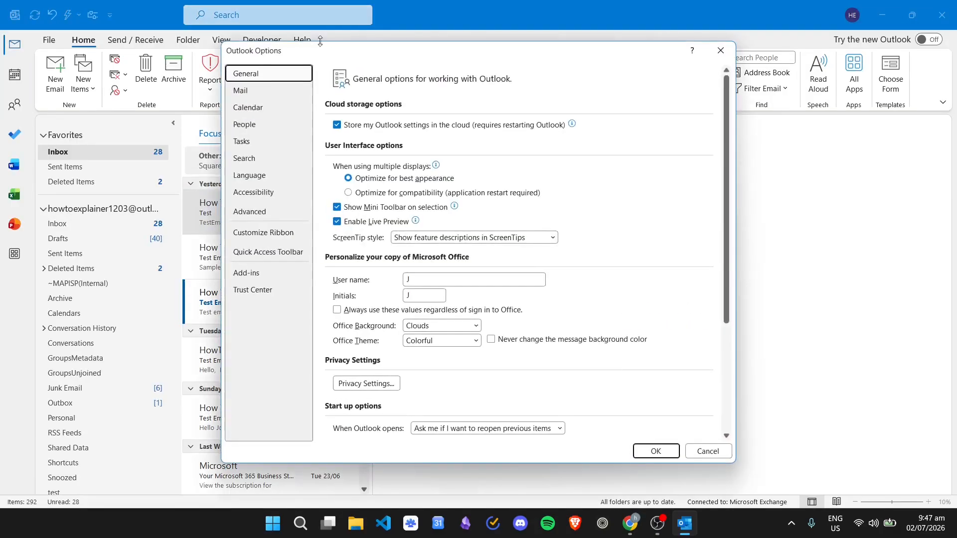
left_click(261, 94)
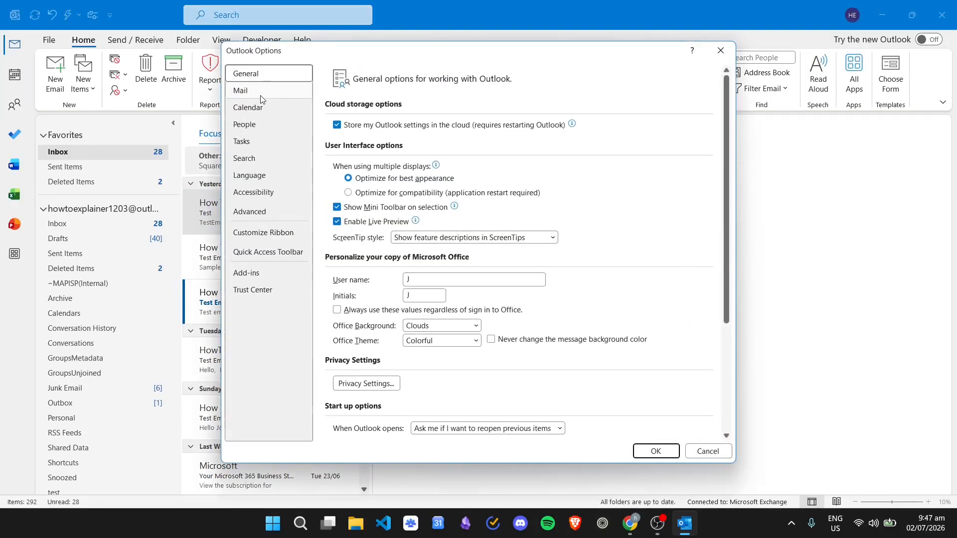
scroll(539, 173, "down", 6)
scroll(538, 173, "down", 10)
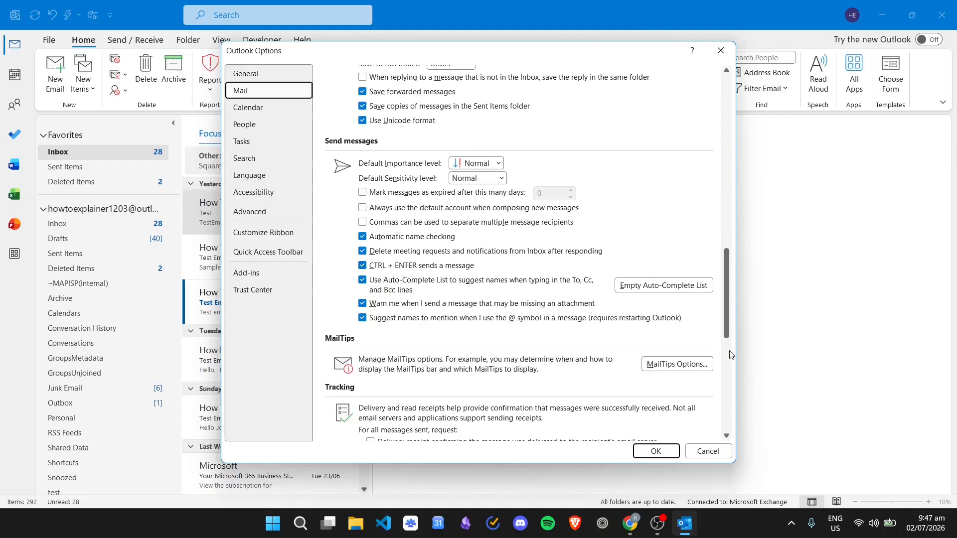
left_click(707, 451)
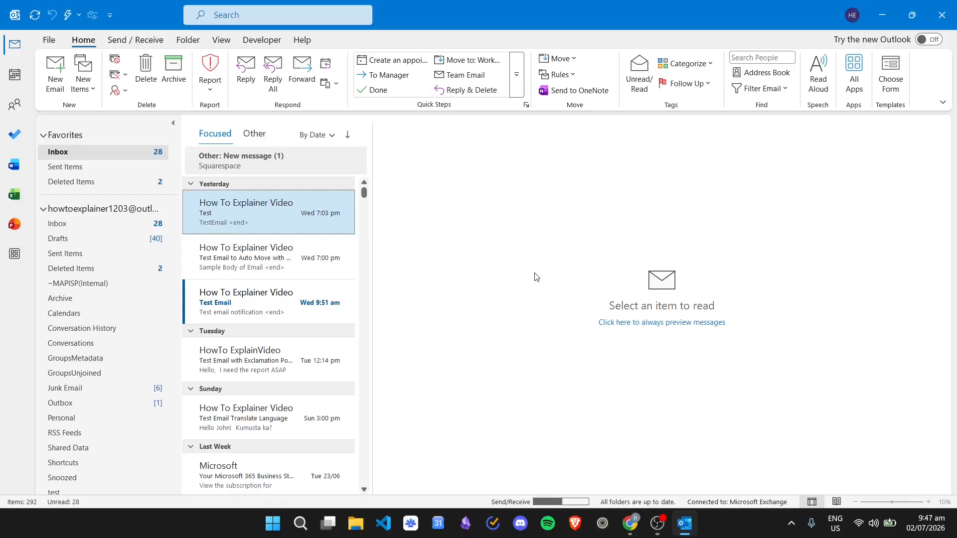
Check for and apply Microsoft 365 and Office updates from the Office Account page
left_click(49, 40)
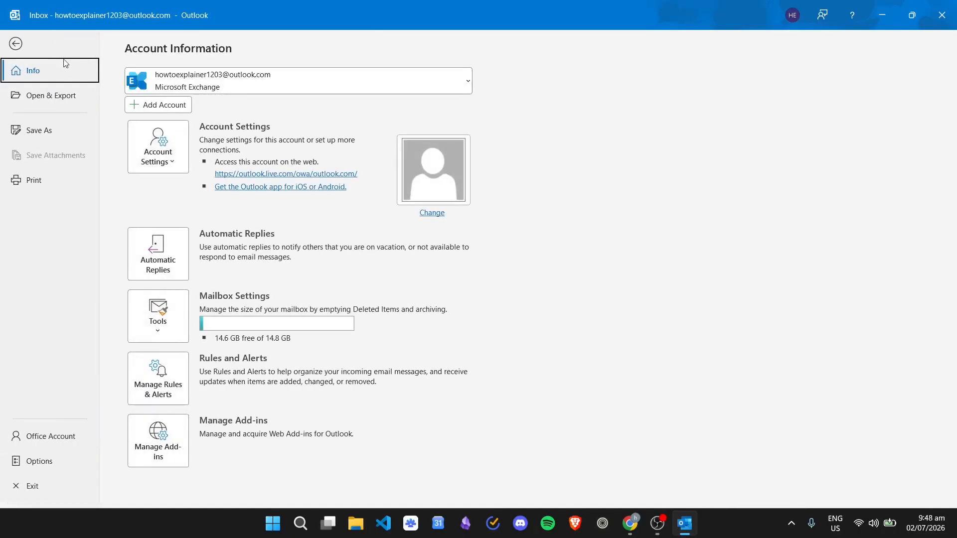
left_click(82, 433)
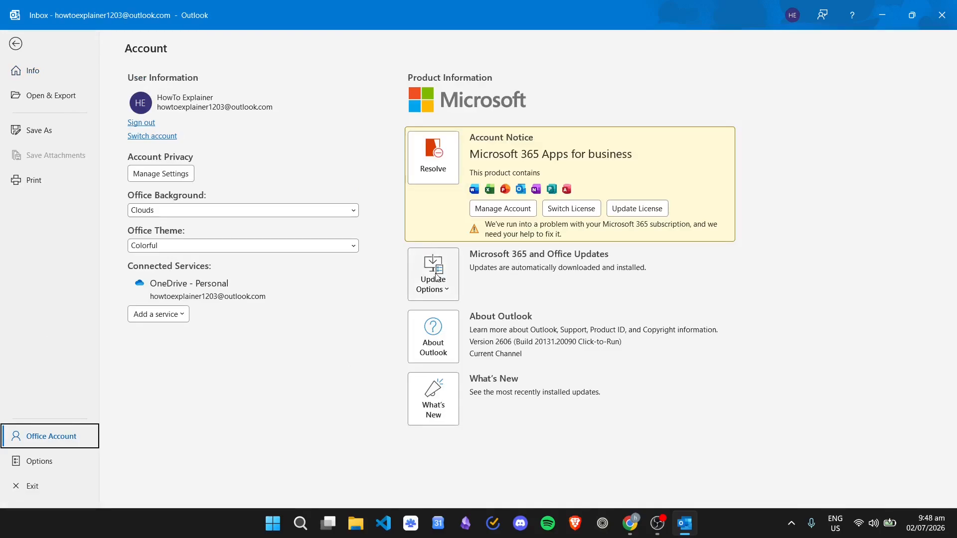
left_click(450, 278)
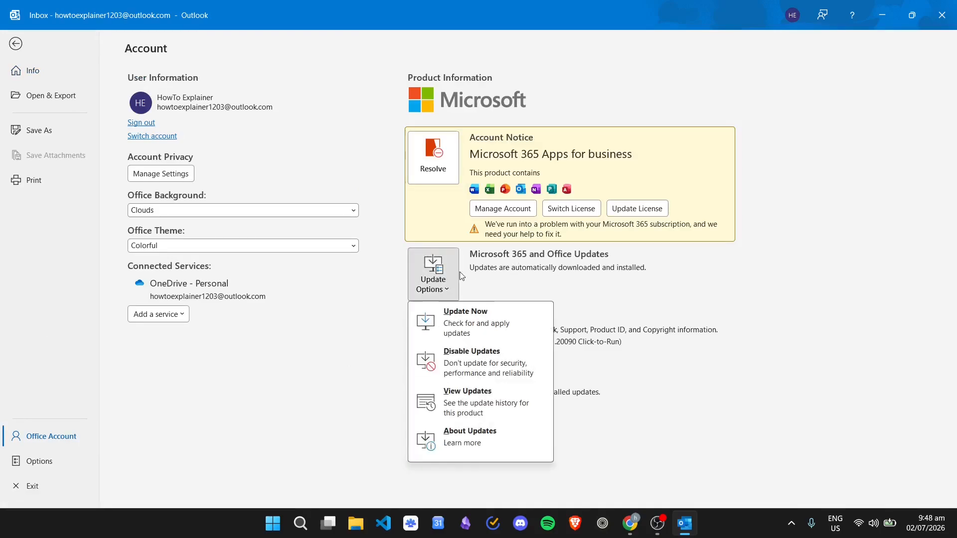
left_click(500, 338)
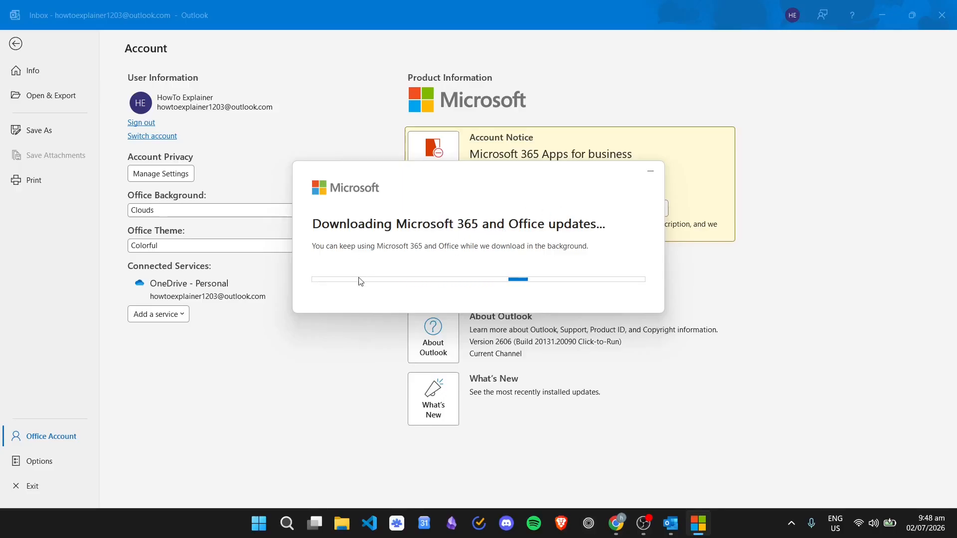
Minimize the update download window and return to the mailbox
left_click(698, 523)
left_click(650, 171)
left_click(19, 44)
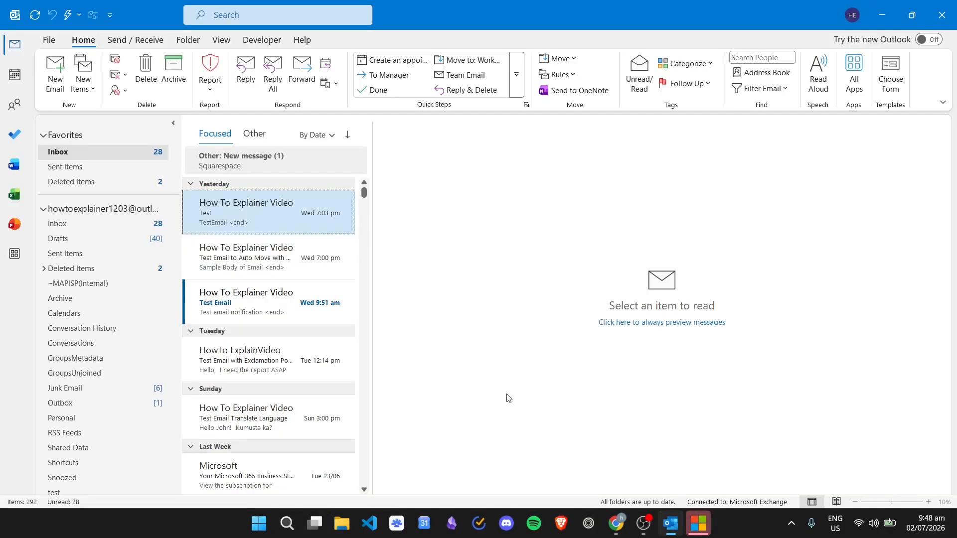
Open the Run dialog and open the %localappdata%\Microsoft\Outlook folder
key("super+s")
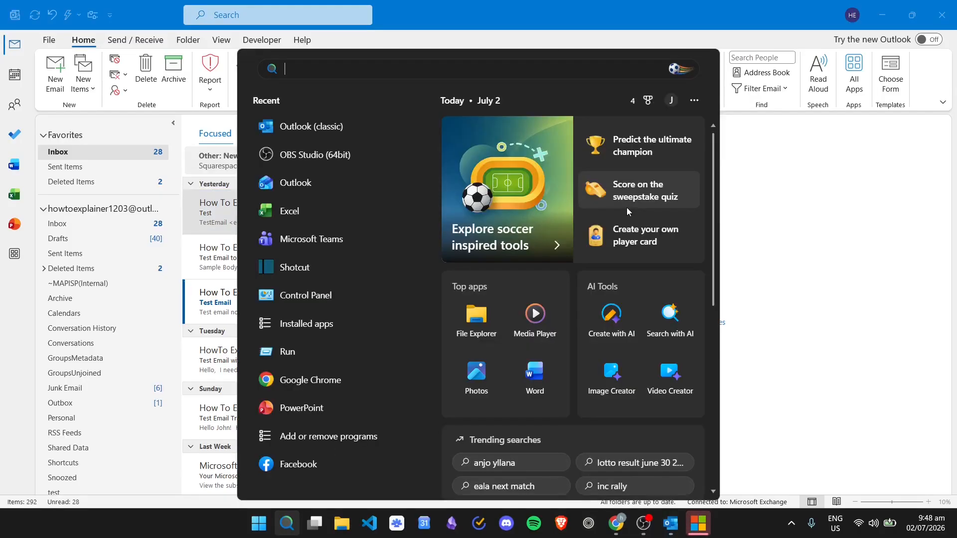
type("run")
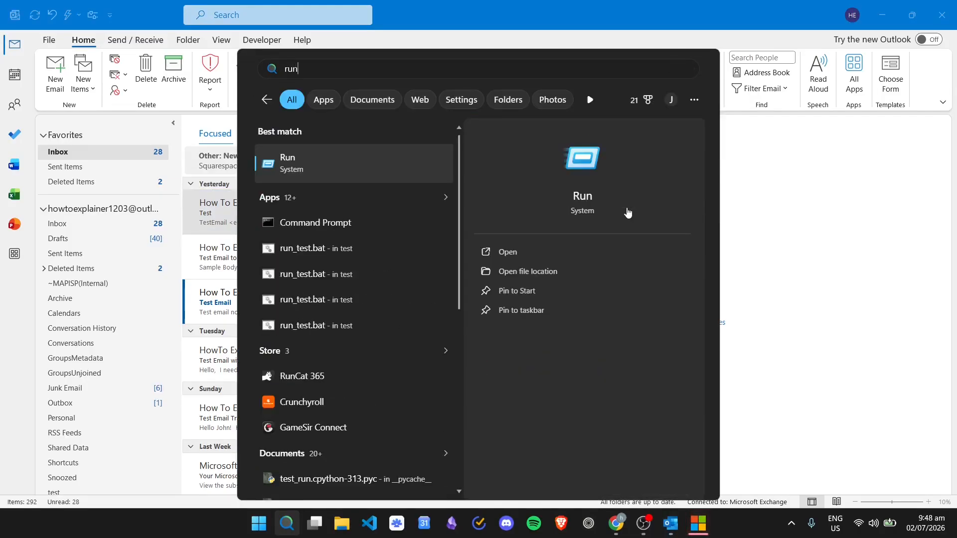
left_click(355, 158)
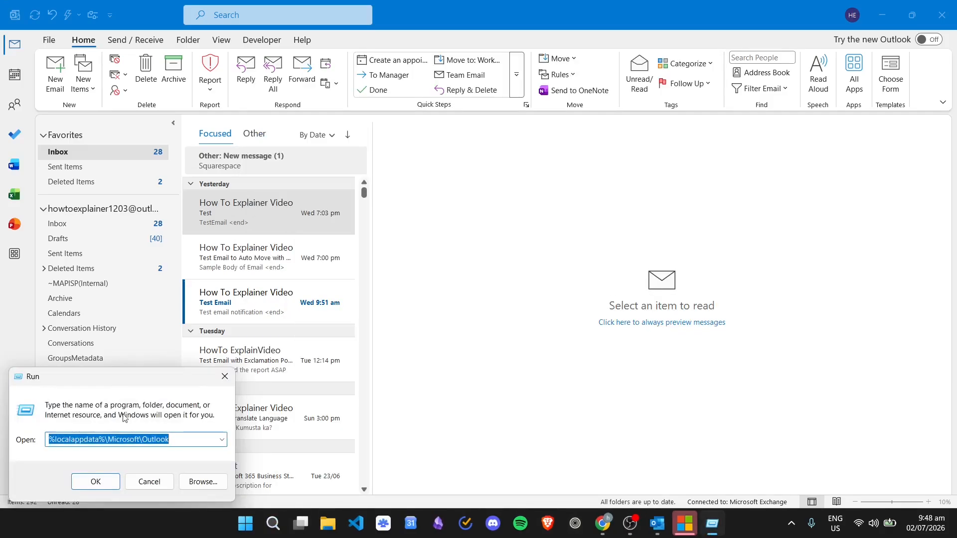
left_click(188, 437)
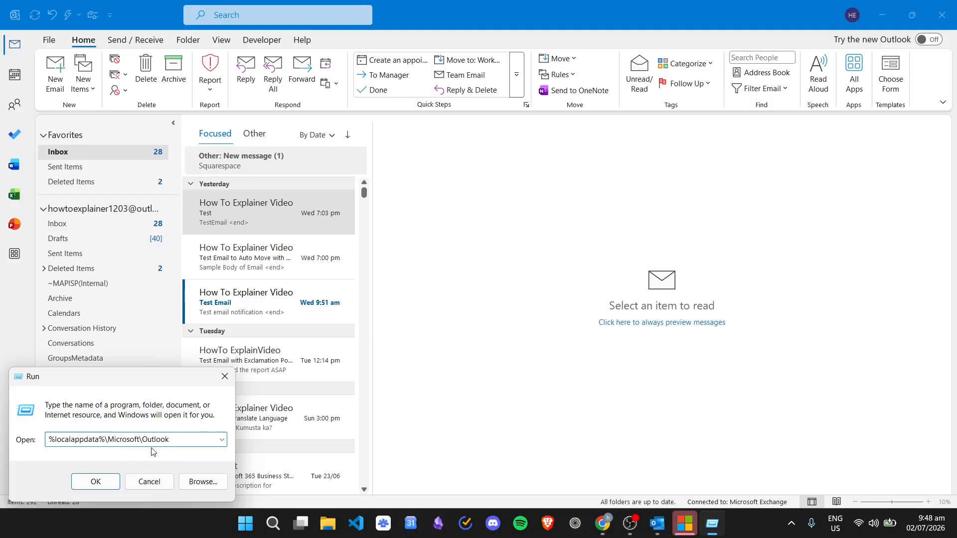
left_click(105, 479)
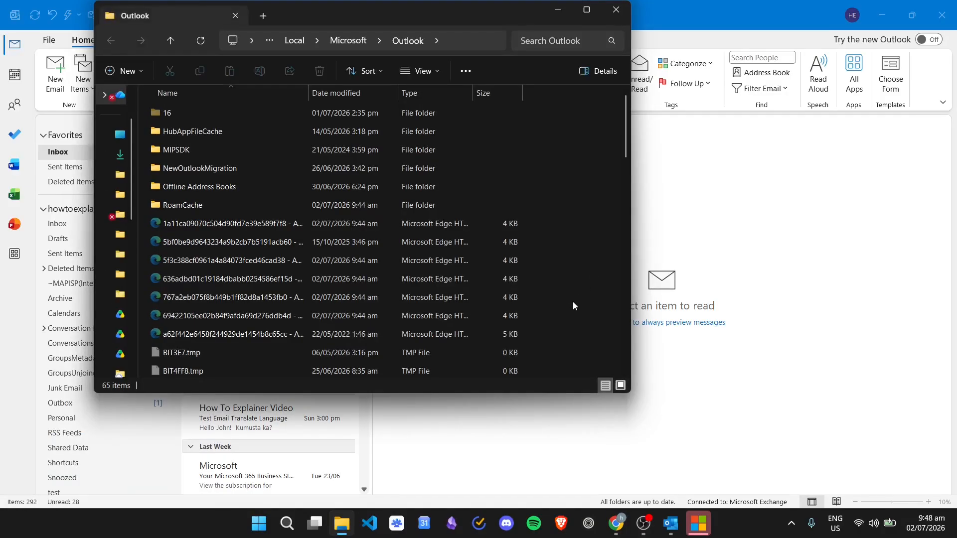
Open the RoamCache folder inside the Outlook folder
left_click_drag(402, 14, 412, 36)
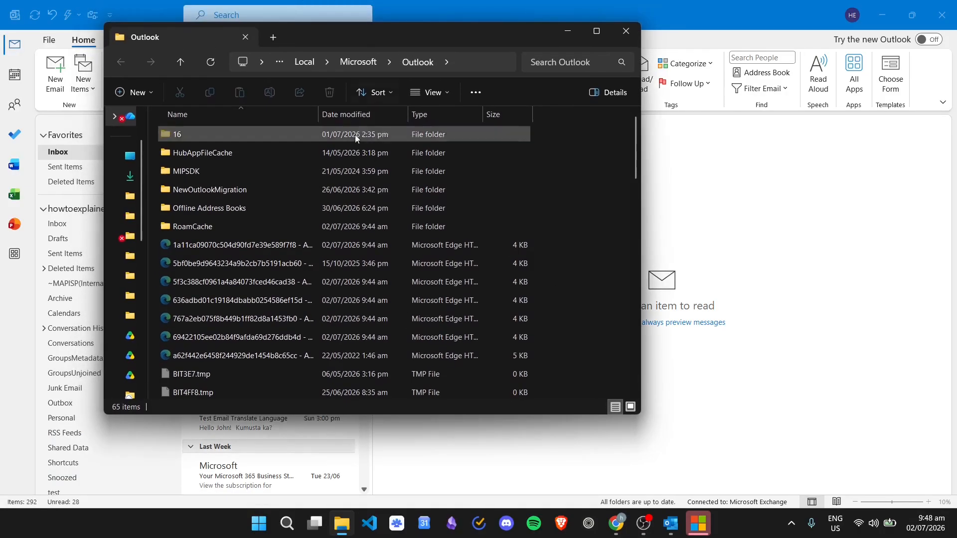
double_click(279, 226)
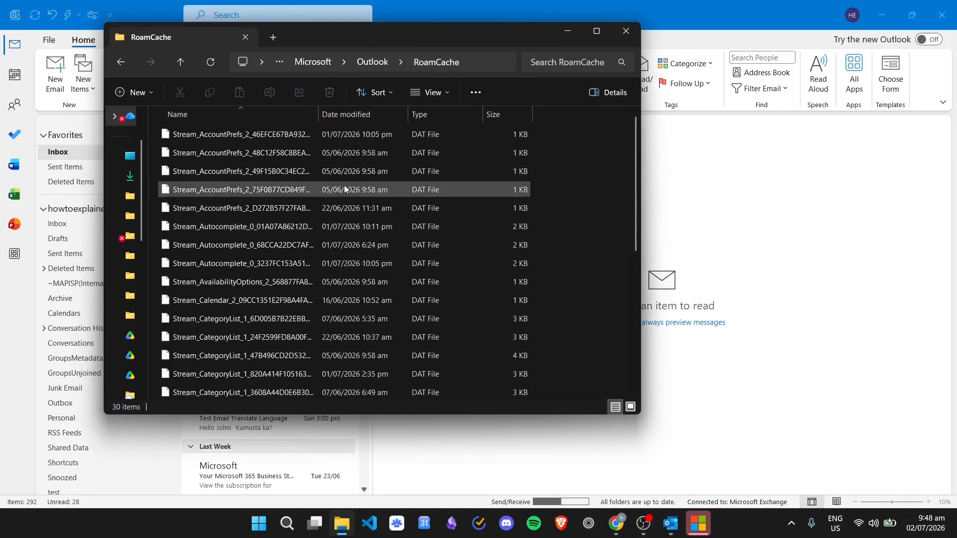
scroll(382, 184, "down", 5)
scroll(424, 209, "up", 5)
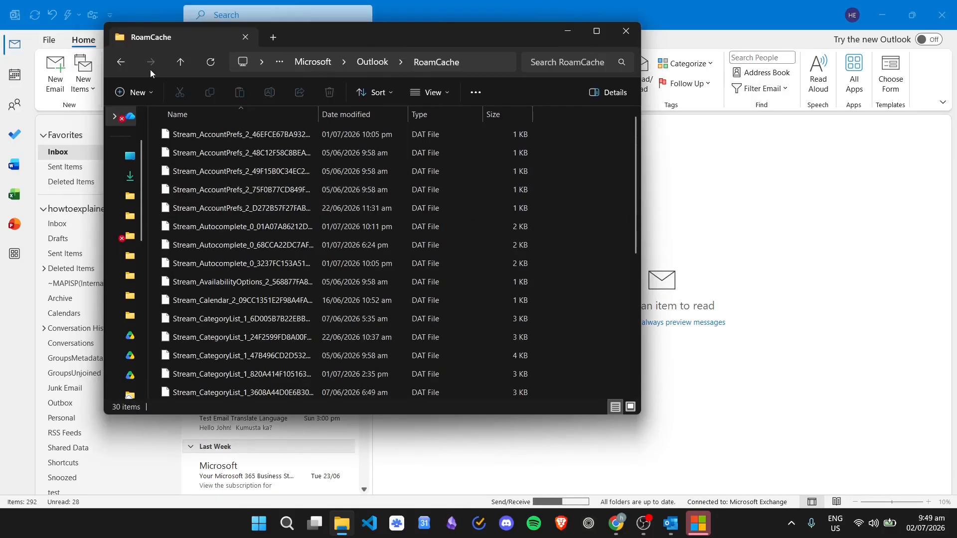
left_click(120, 63)
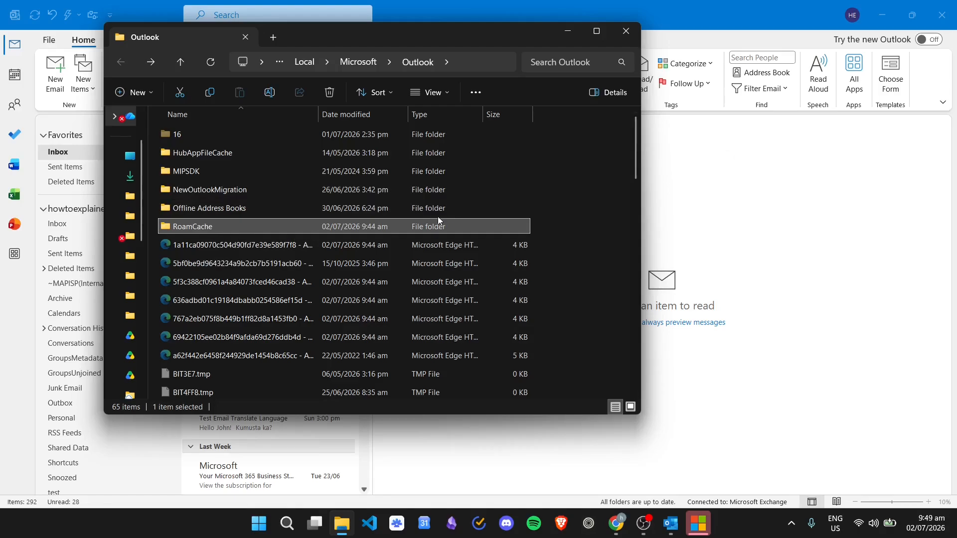
double_click(211, 228)
scroll(573, 270, "down", 5)
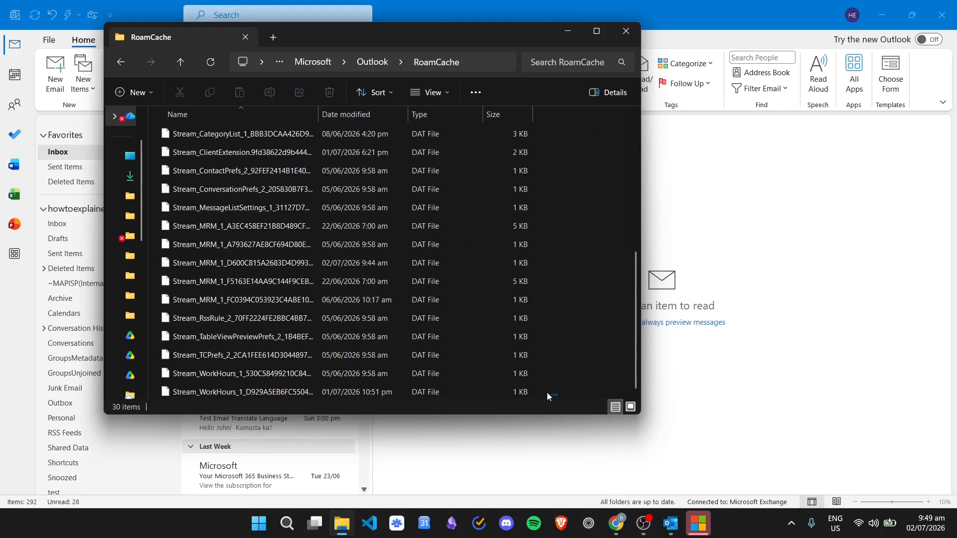
Select all files in RoamCache and permanently delete them
left_click_drag(547, 393, 241, 121)
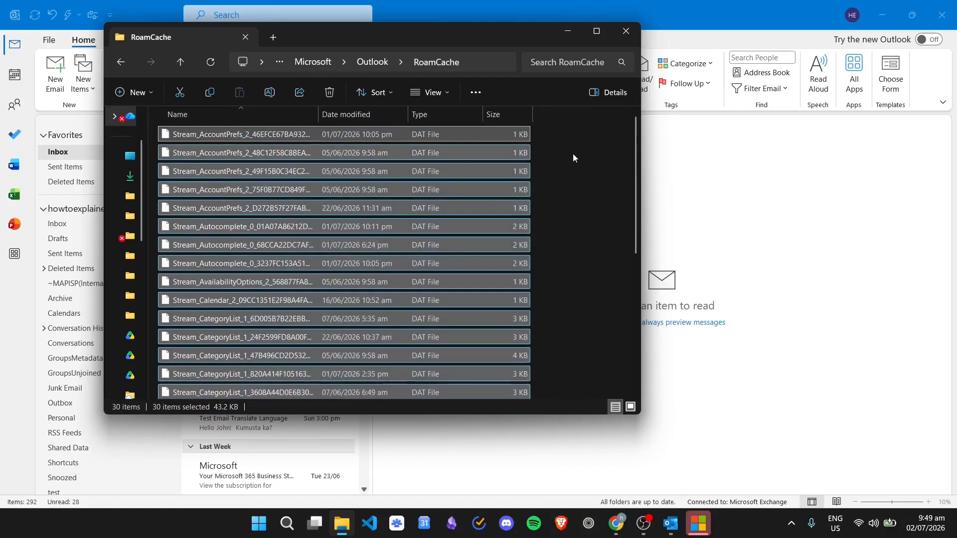
key("shift+Delete")
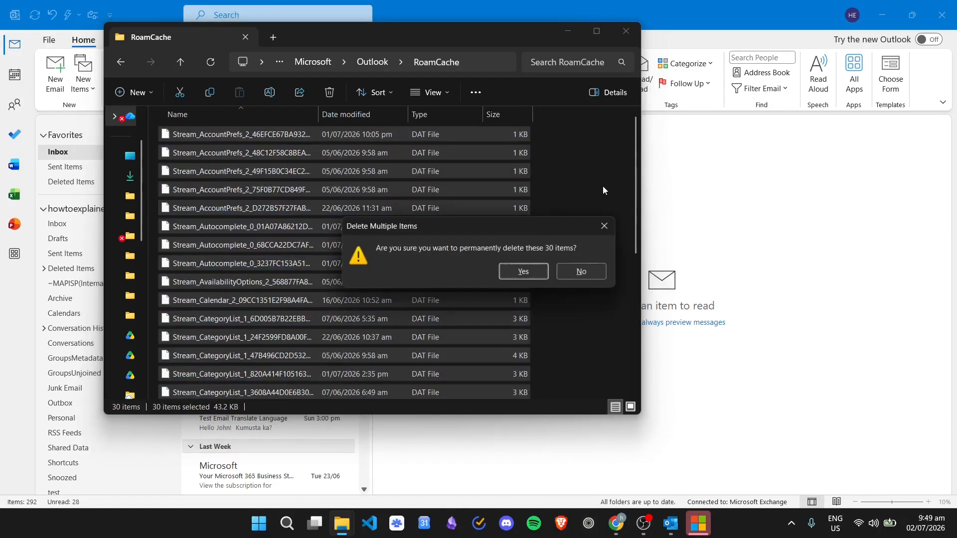
key("Return")
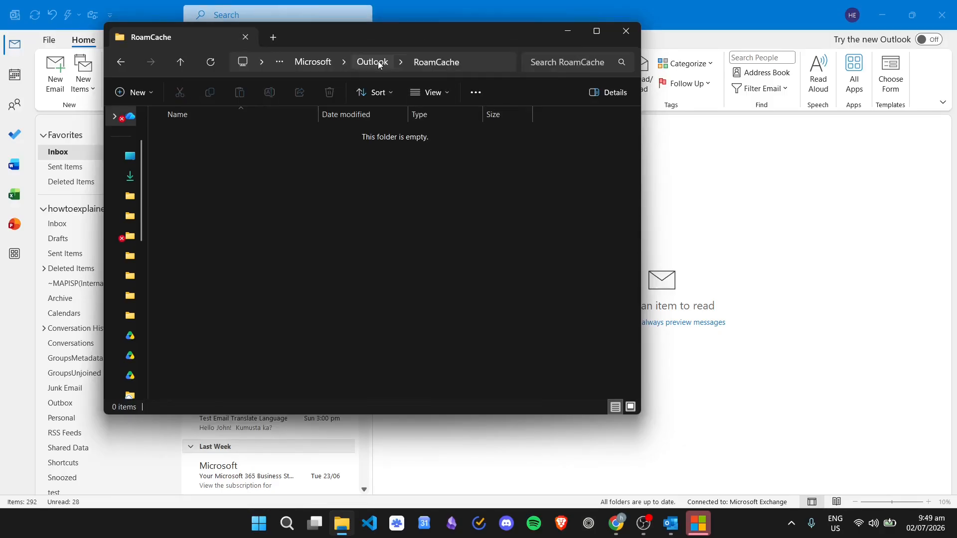
Go back to the Outlook folder and close File Explorer
left_click(378, 61)
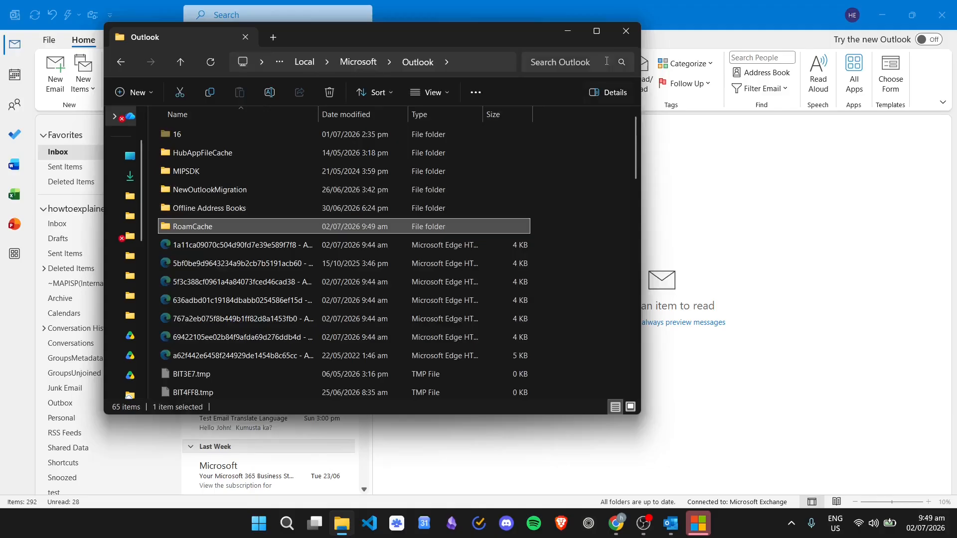
left_click(600, 187)
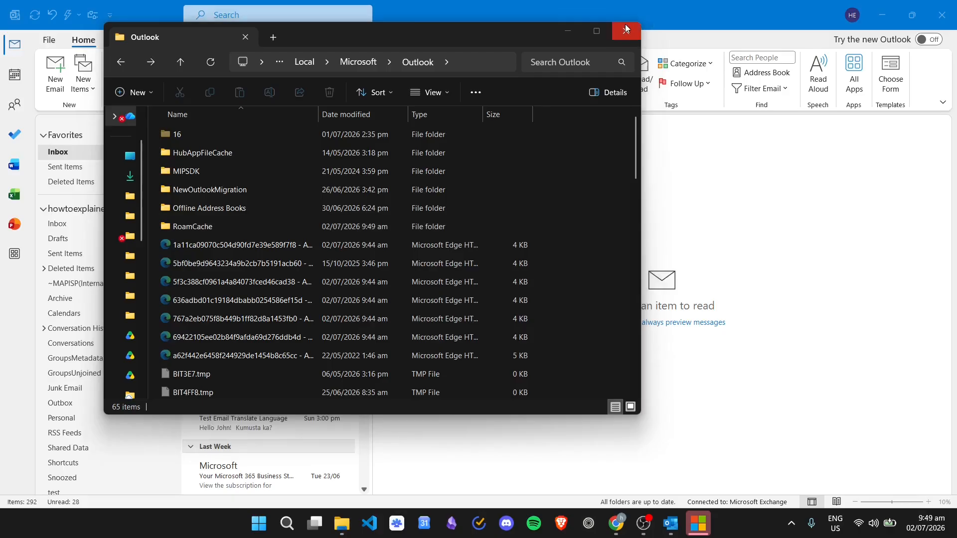
left_click(626, 28)
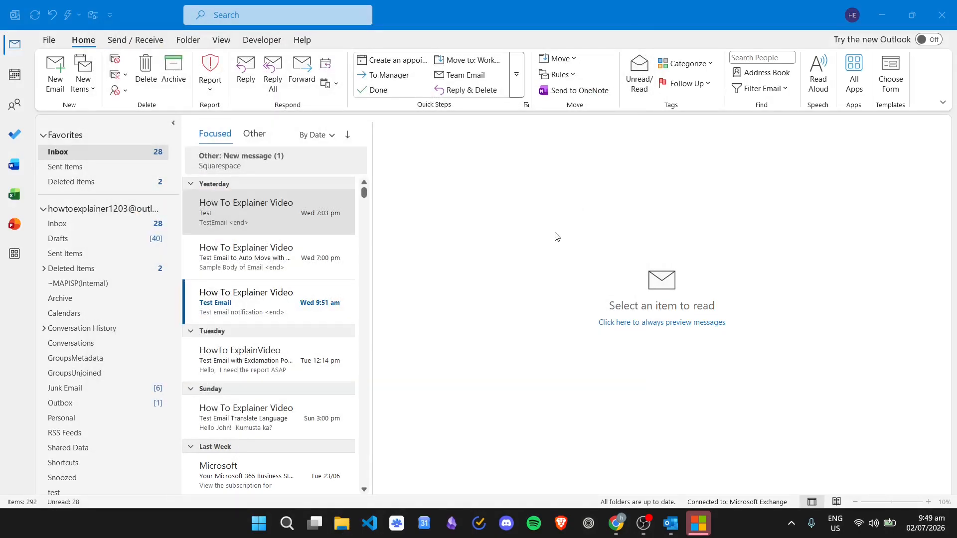
left_click(554, 238)
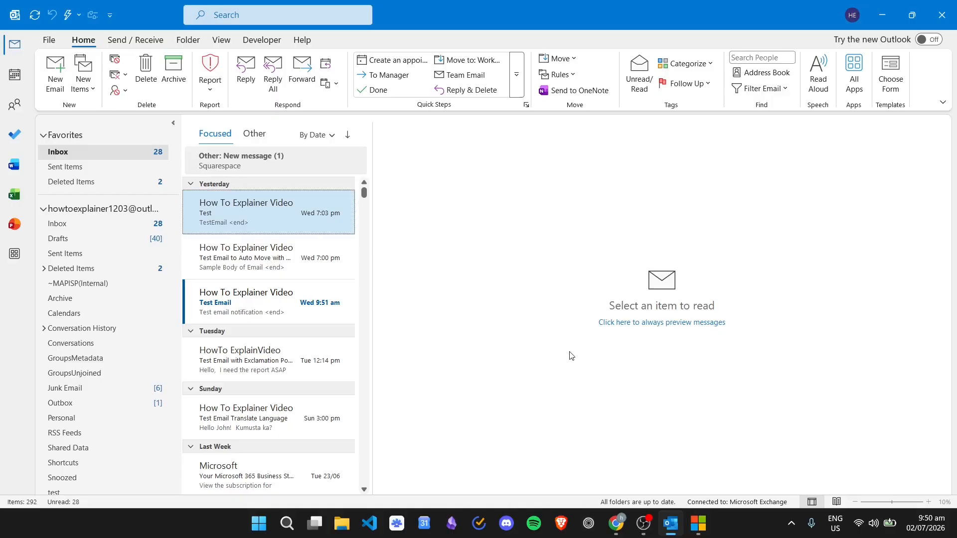
left_click(286, 524)
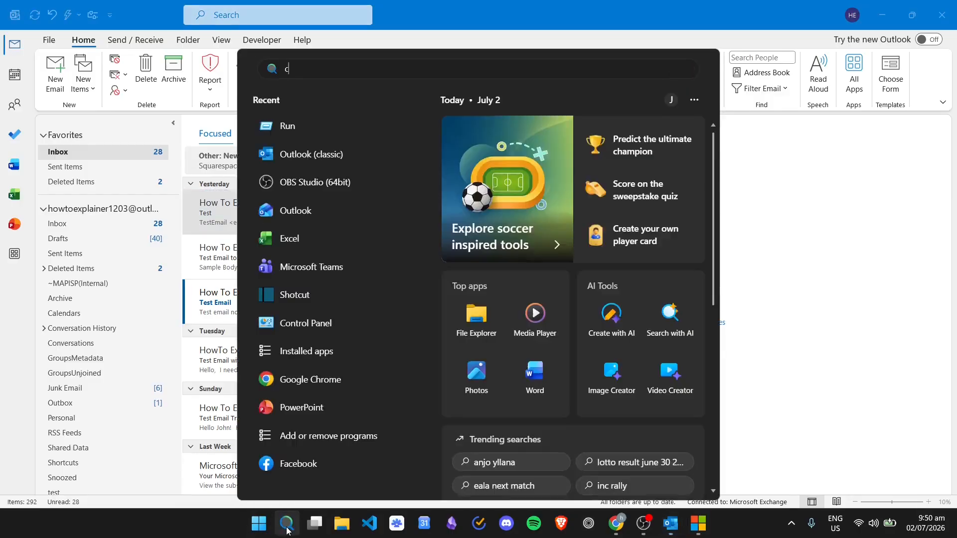
type("con")
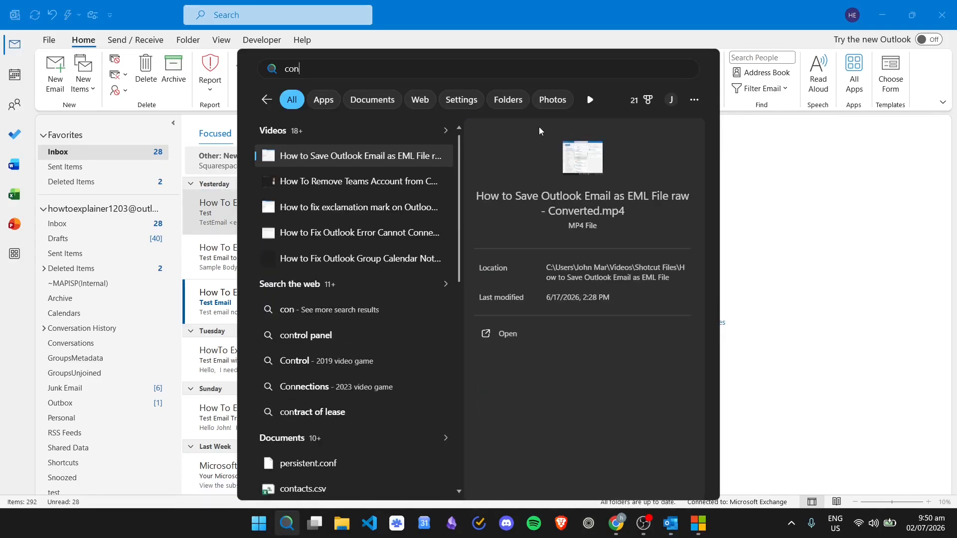
type("trol ")
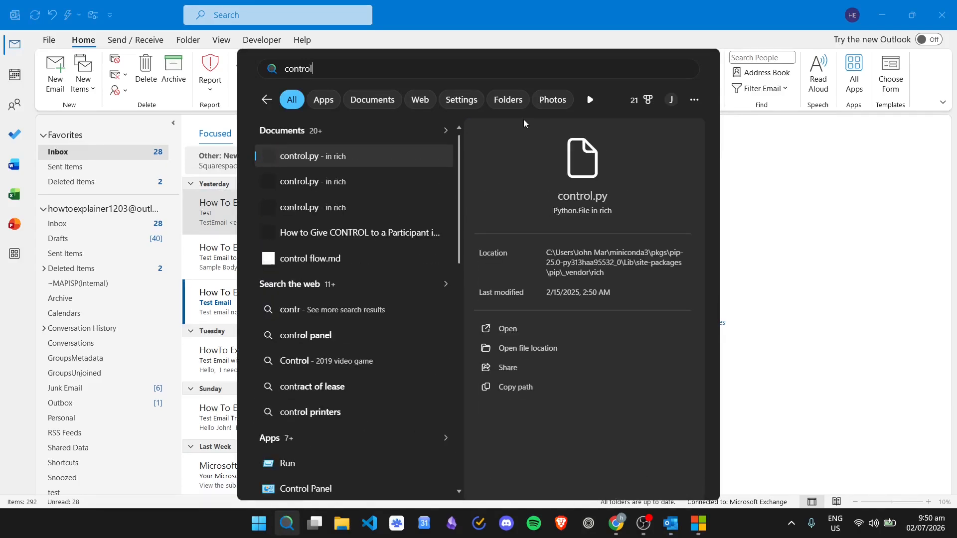
type("pa")
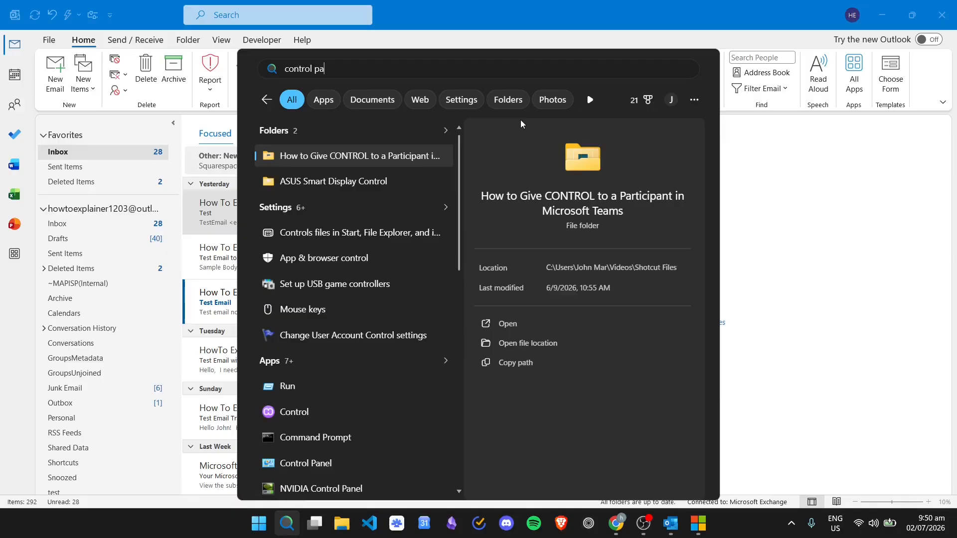
type("nel")
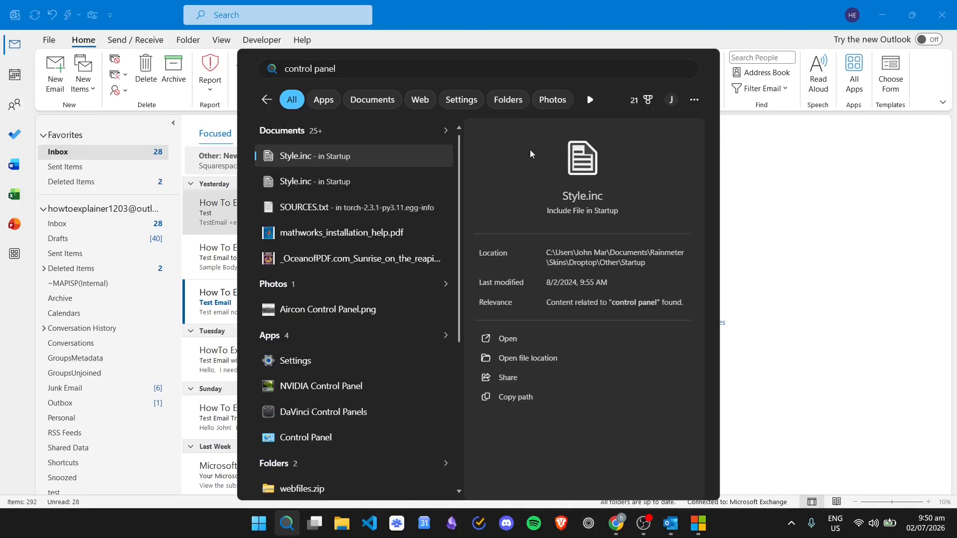
left_click(823, 207)
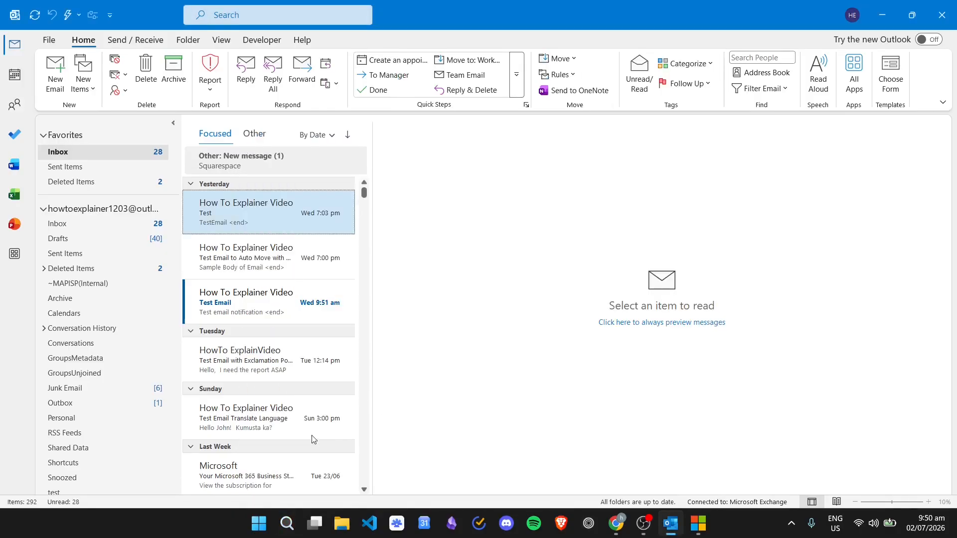
Open Control Panel through Windows search
right_click(260, 524)
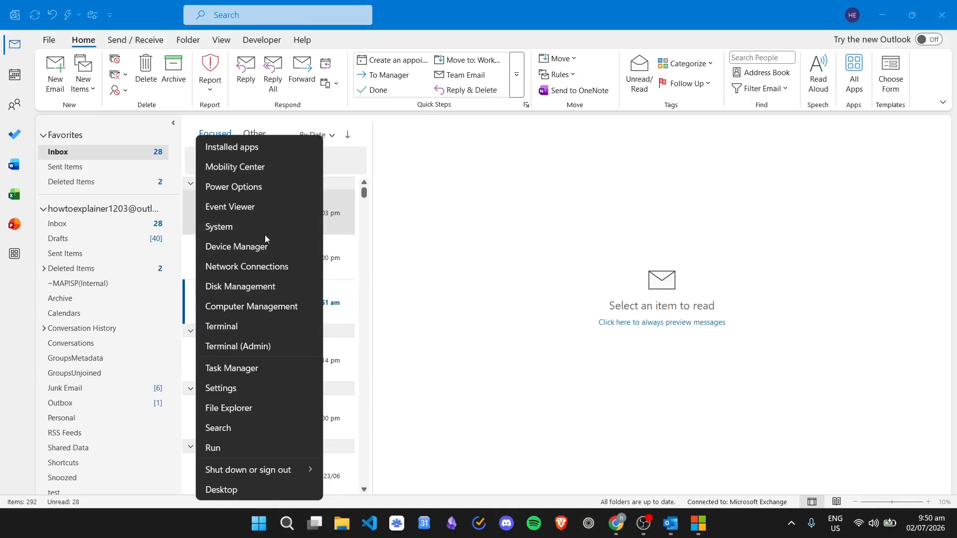
left_click(229, 428)
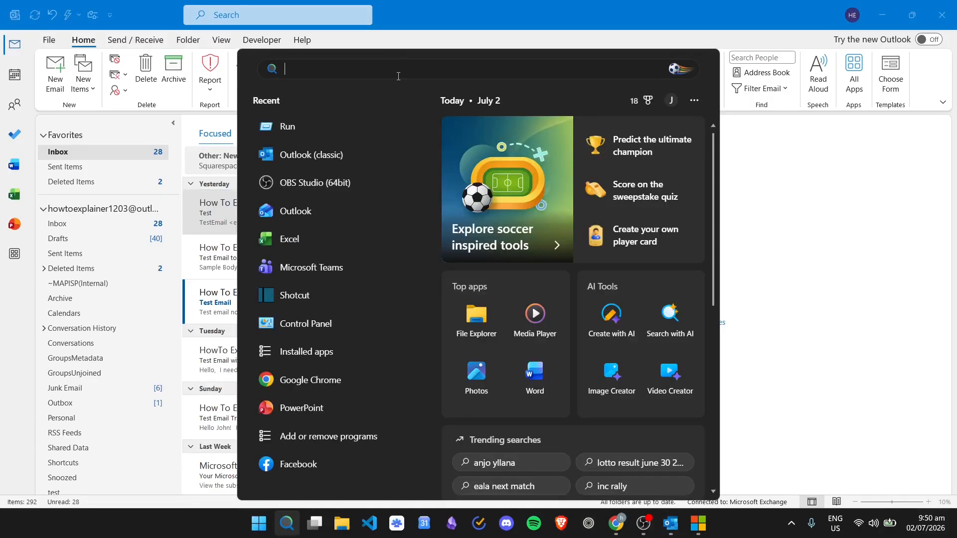
type("control")
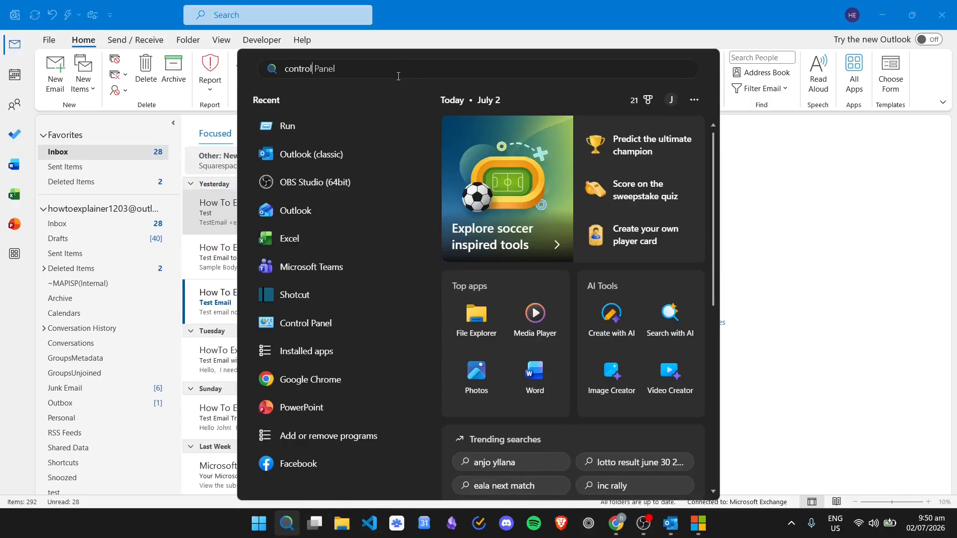
left_click(340, 180)
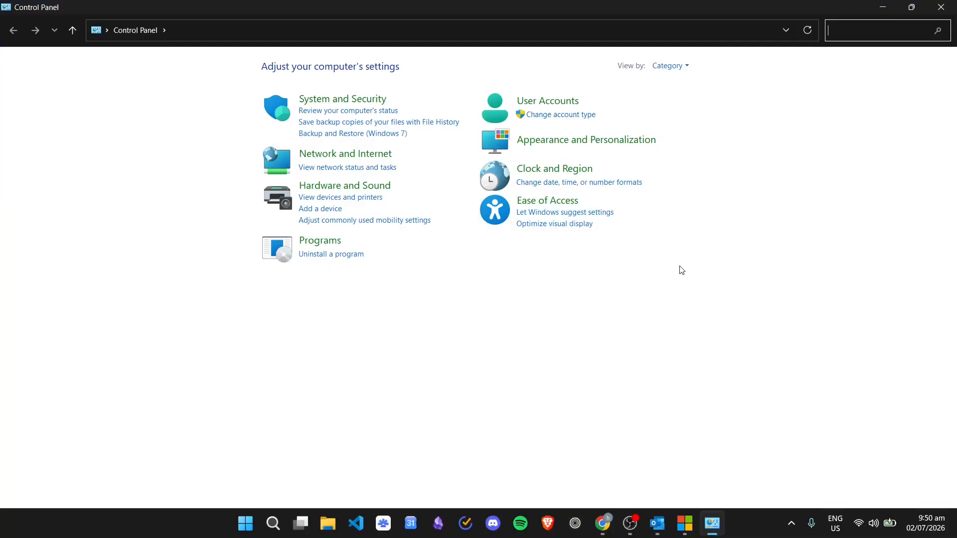
Open Programs and Features under Programs and filter the installed programs for "microsoft"
left_click(309, 243)
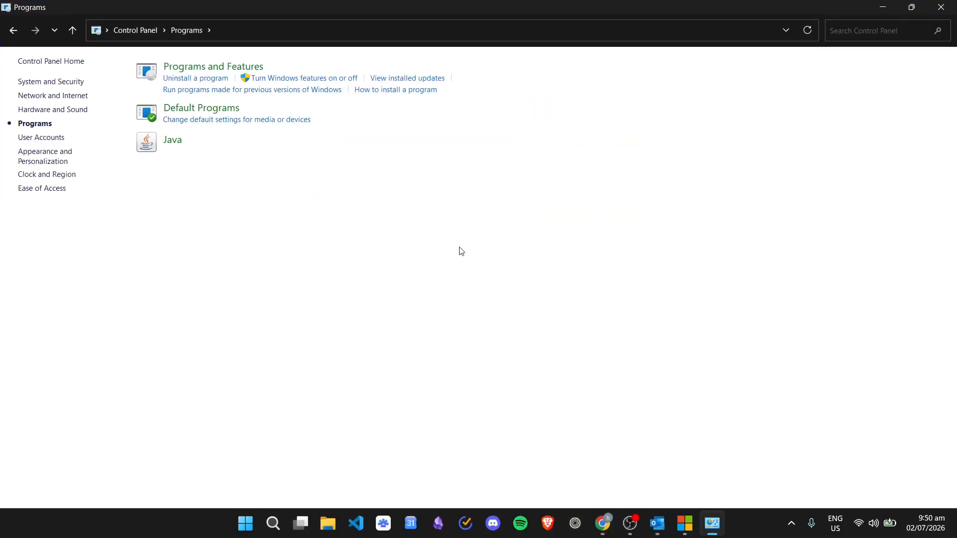
left_click(263, 70)
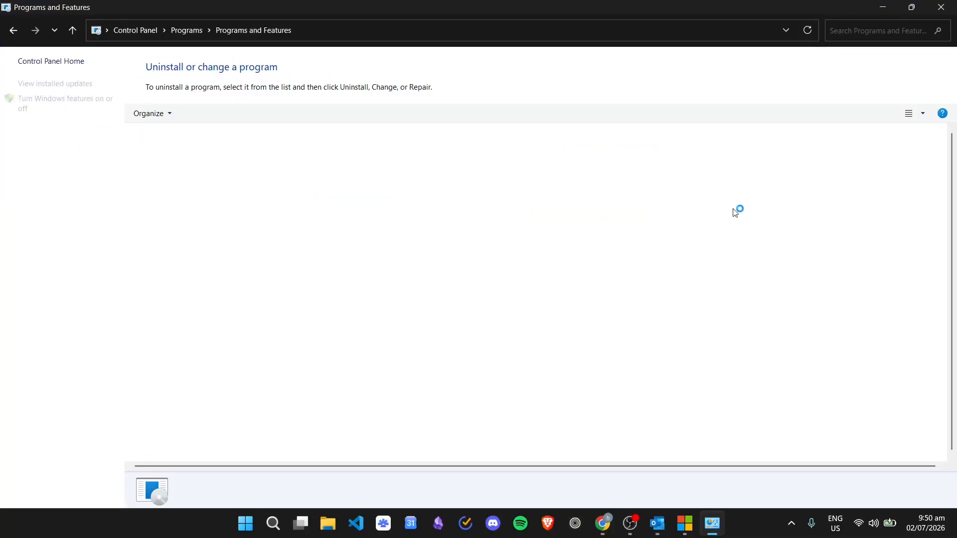
left_click(839, 33)
type("mi")
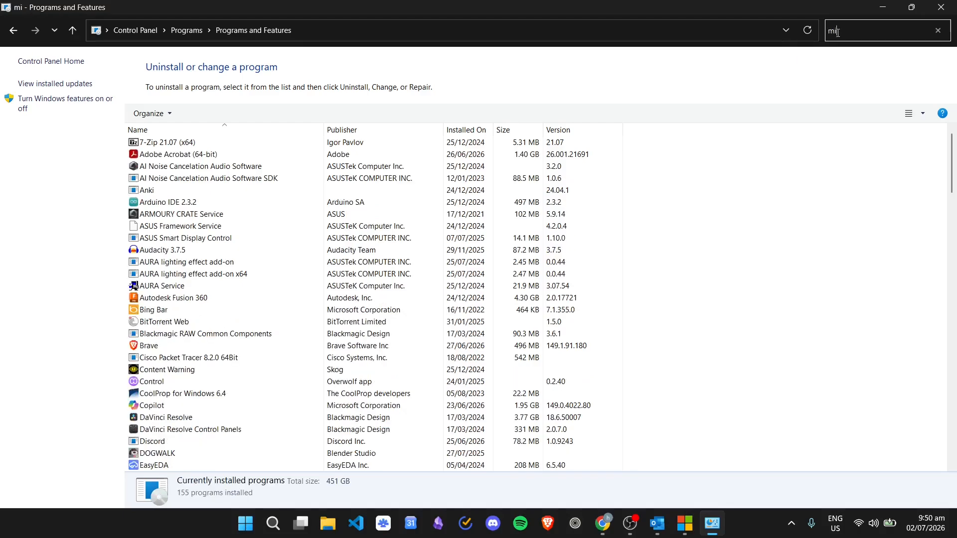
type("crosoft")
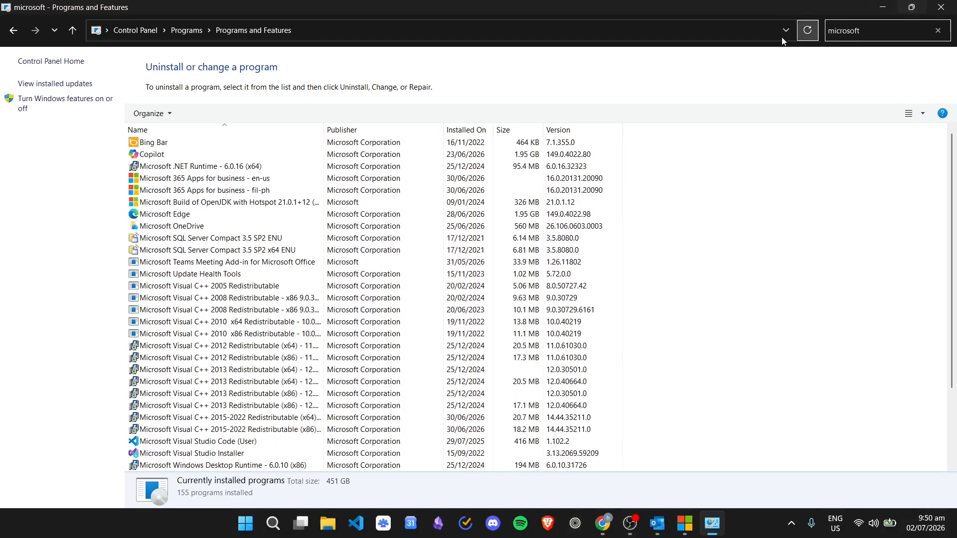
Select Microsoft 365 Apps for business - en-us and open Change to bring up its repair options
left_click(214, 180)
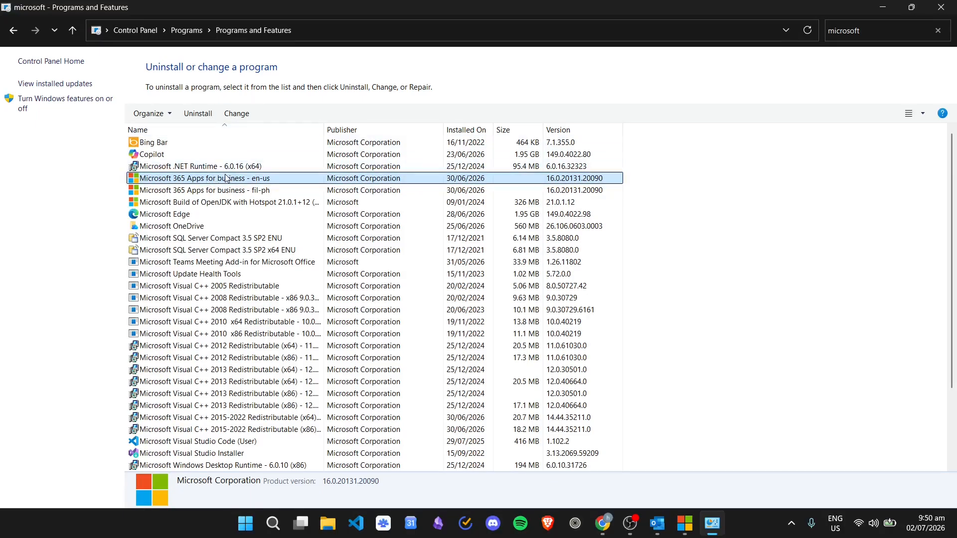
left_click(237, 114)
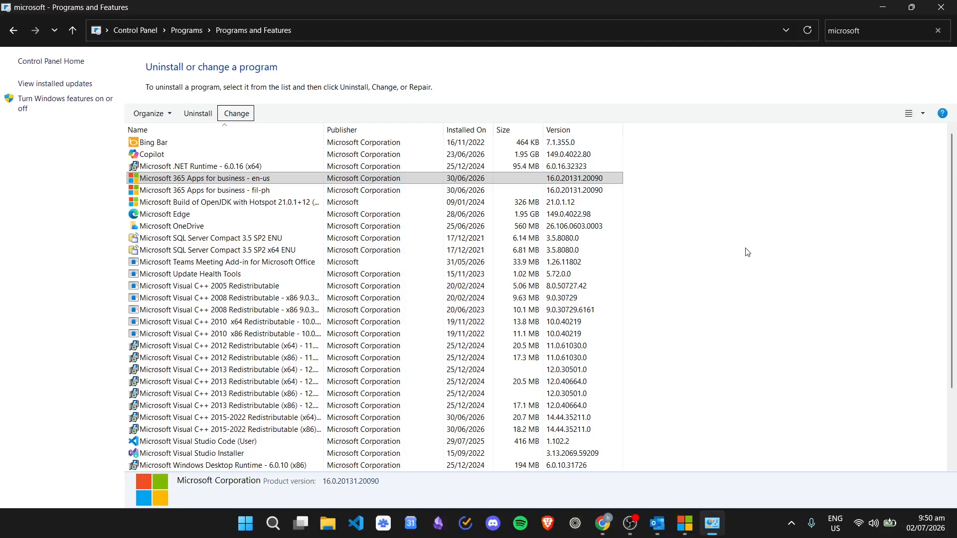
left_click(246, 176)
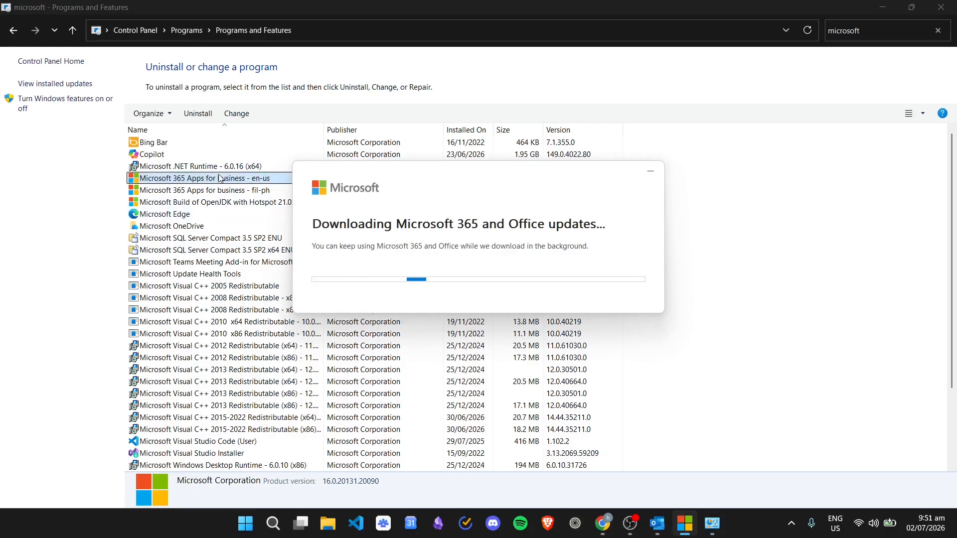
right_click(683, 522)
left_click(689, 489)
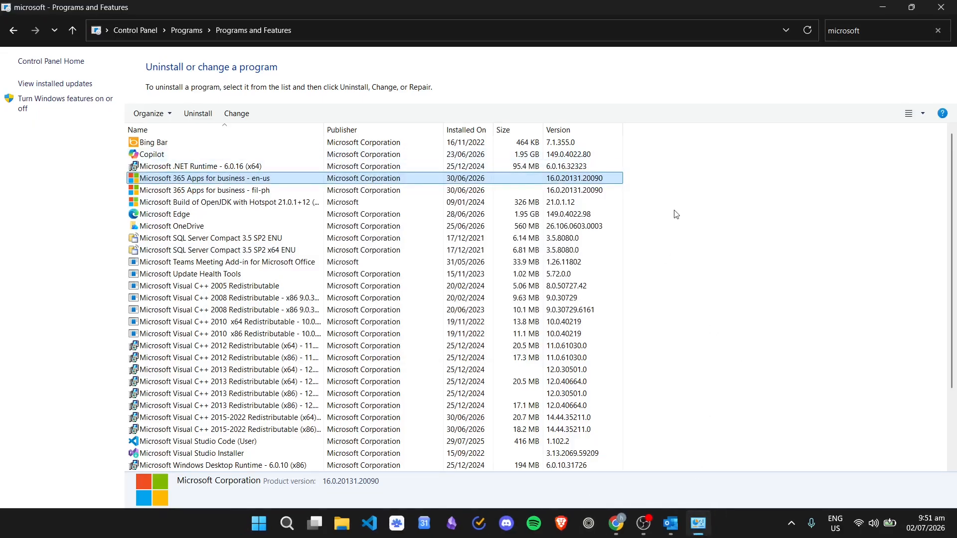
left_click(237, 113)
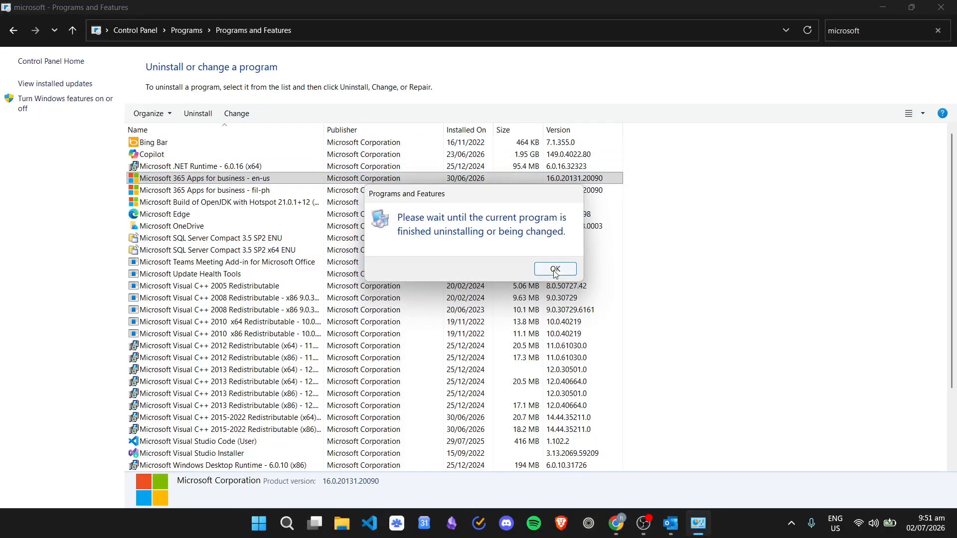
left_click(555, 269)
left_click(237, 114)
left_click(561, 271)
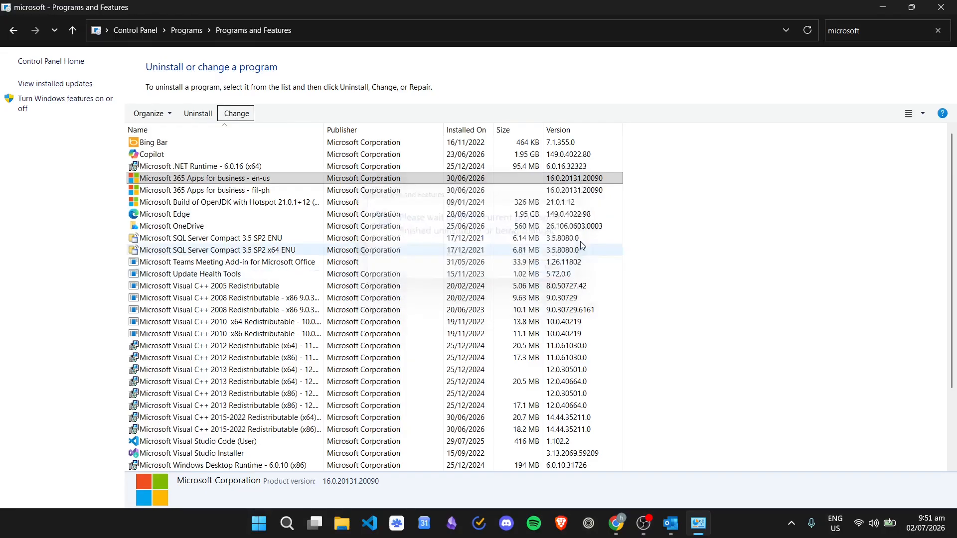
left_click(701, 208)
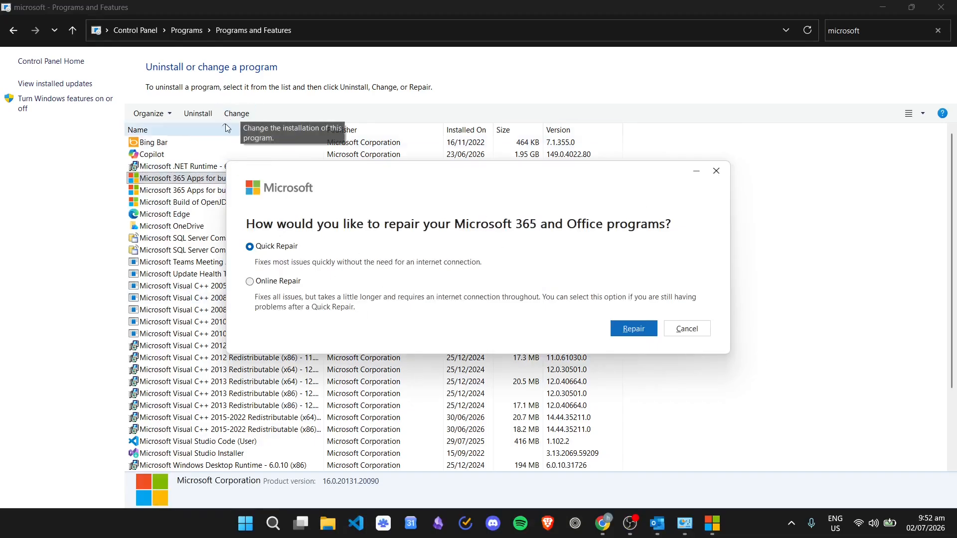
Compare the Quick Repair and Online Repair options, then close the repair dialog
left_click(182, 177)
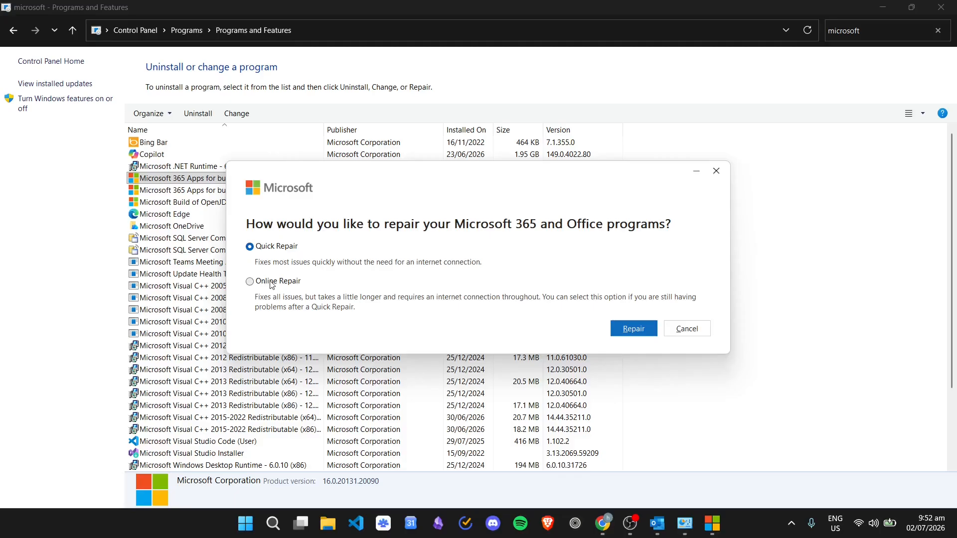
left_click(273, 283)
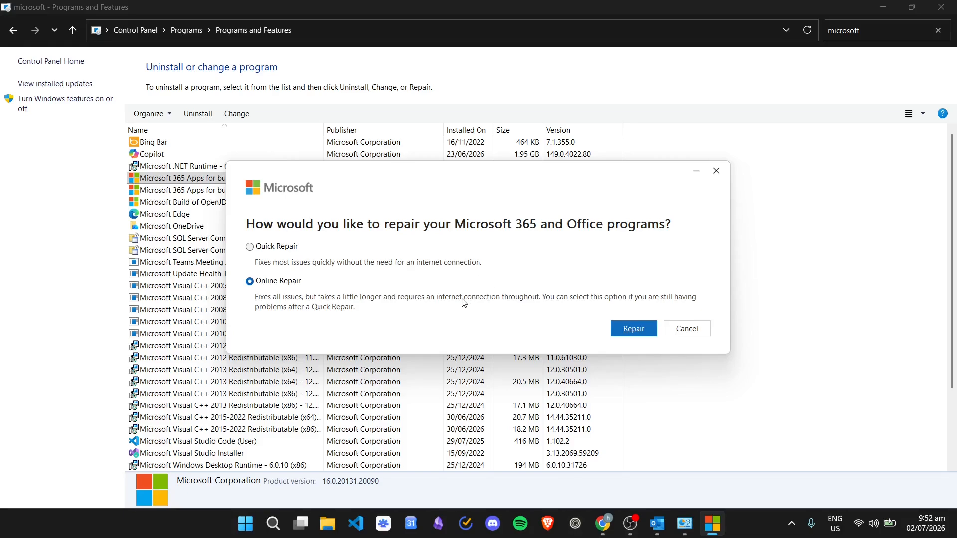
left_click(287, 247)
left_click(273, 284)
left_click(289, 247)
left_click(717, 171)
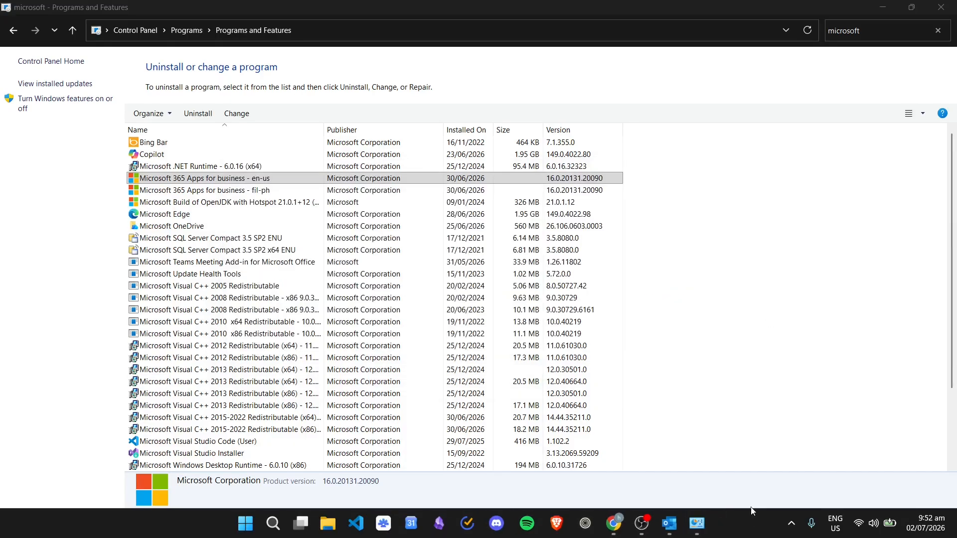